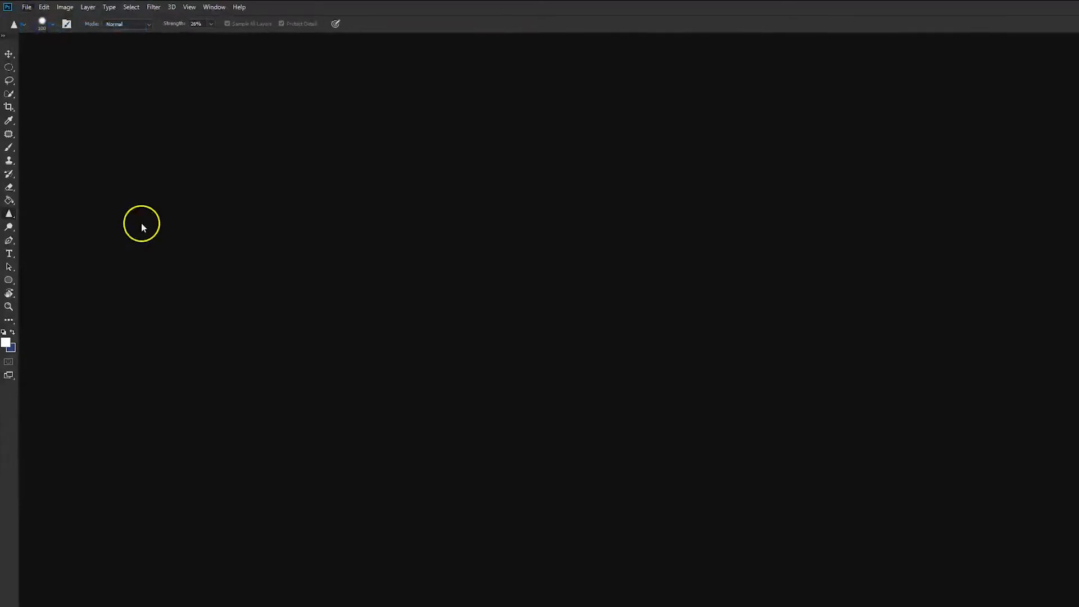
- Open the portrait photo IMG_20150523_231739.jpg and unlock its Background layer
double_click(397, 121)
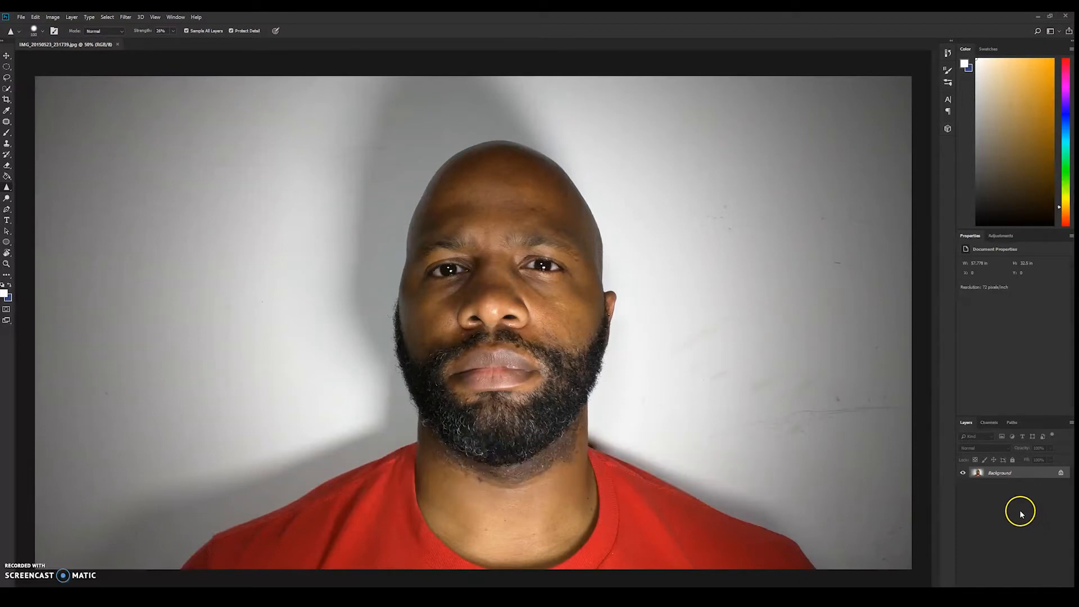
left_click(1061, 472)
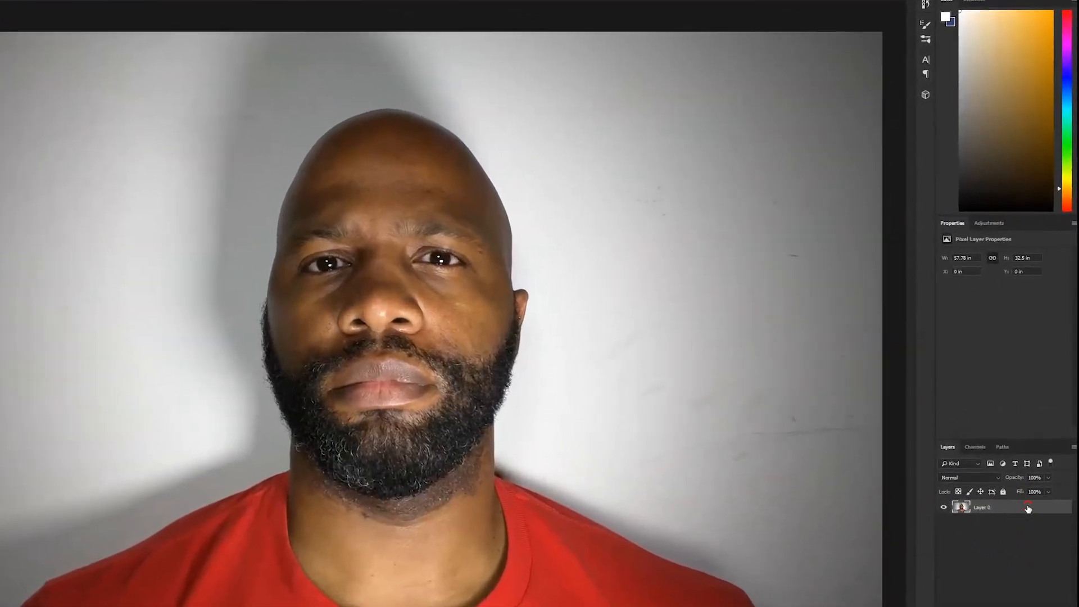
- Duplicate the unlocked photo layer twice so that two copies sit above the original
right_click(1033, 473)
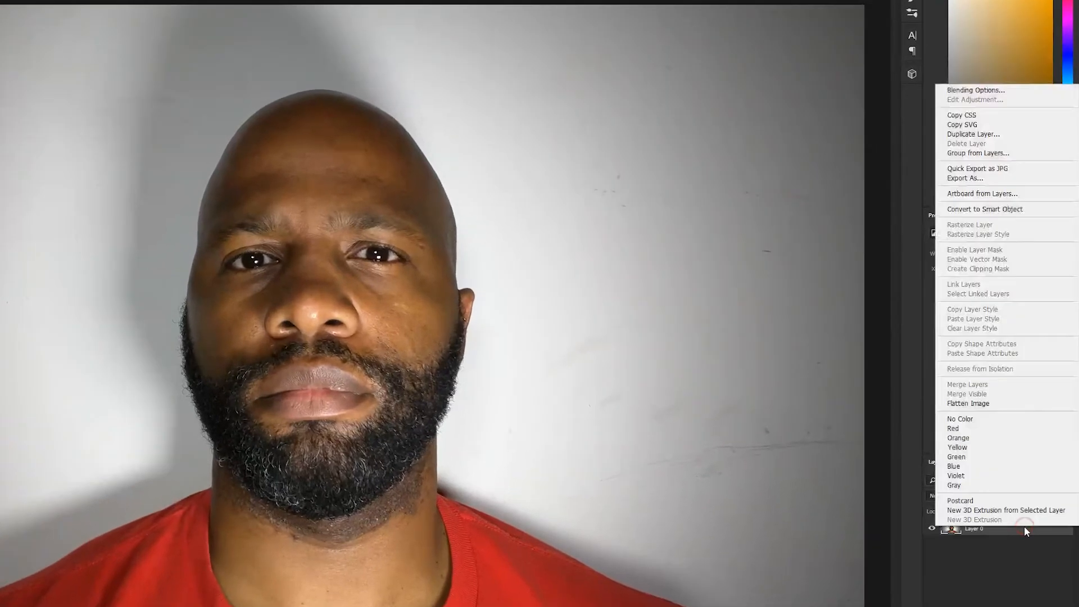
left_click(994, 134)
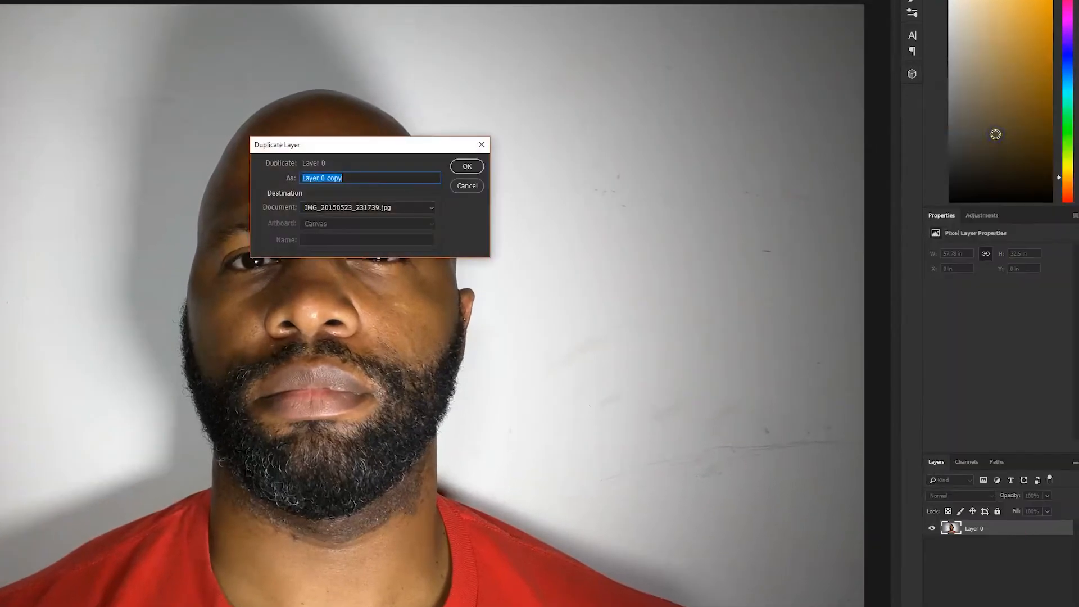
left_click(461, 166)
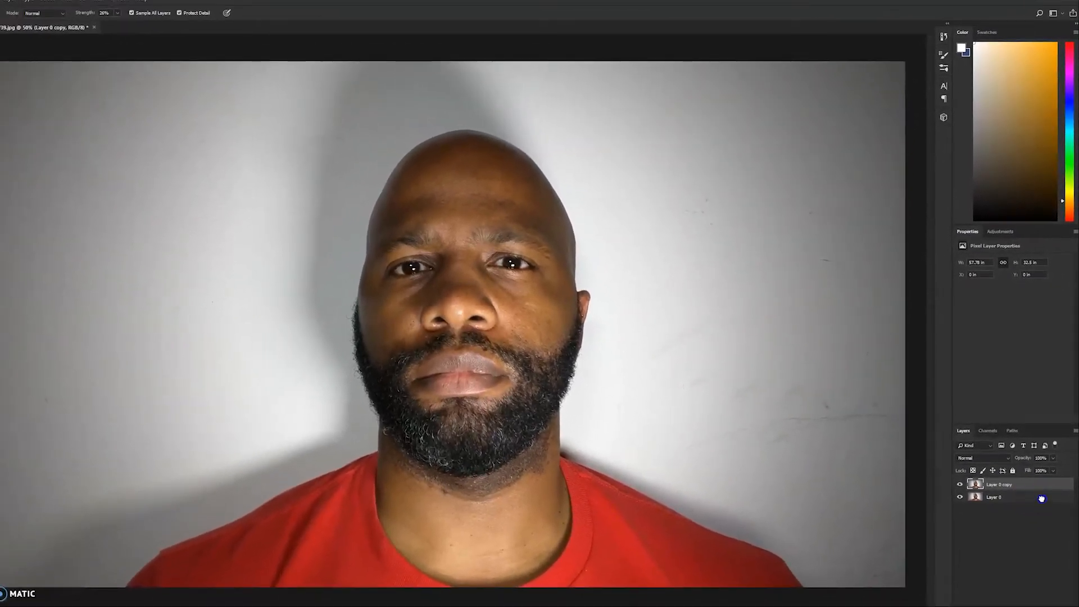
left_click_drag(1038, 510, 1051, 605)
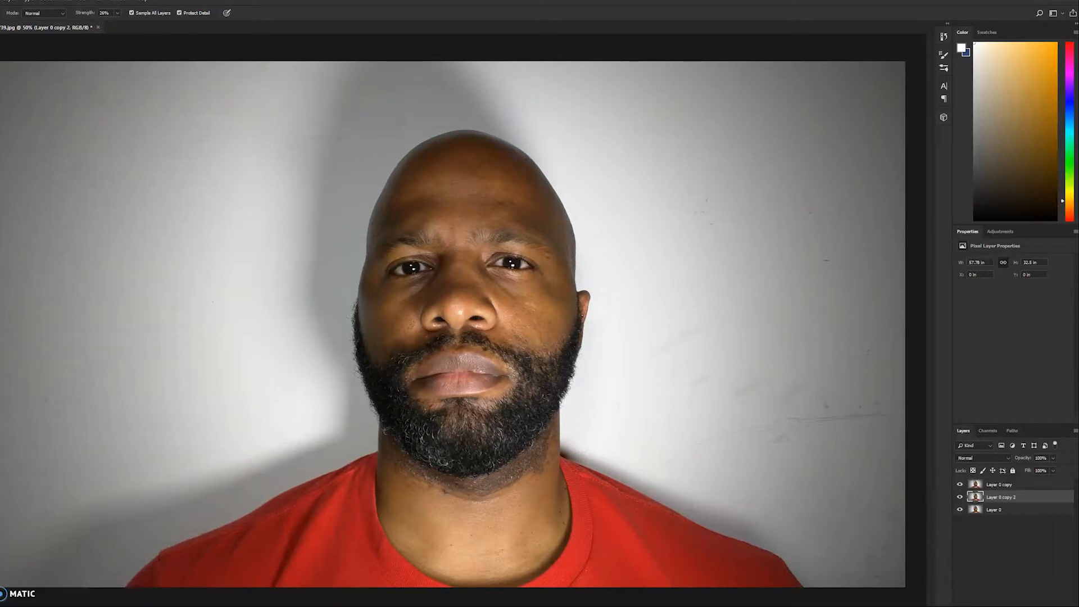
- Rename the middle layer "blur" and the uppermost layer "sharp"
left_click(1003, 498)
double_click(1004, 498)
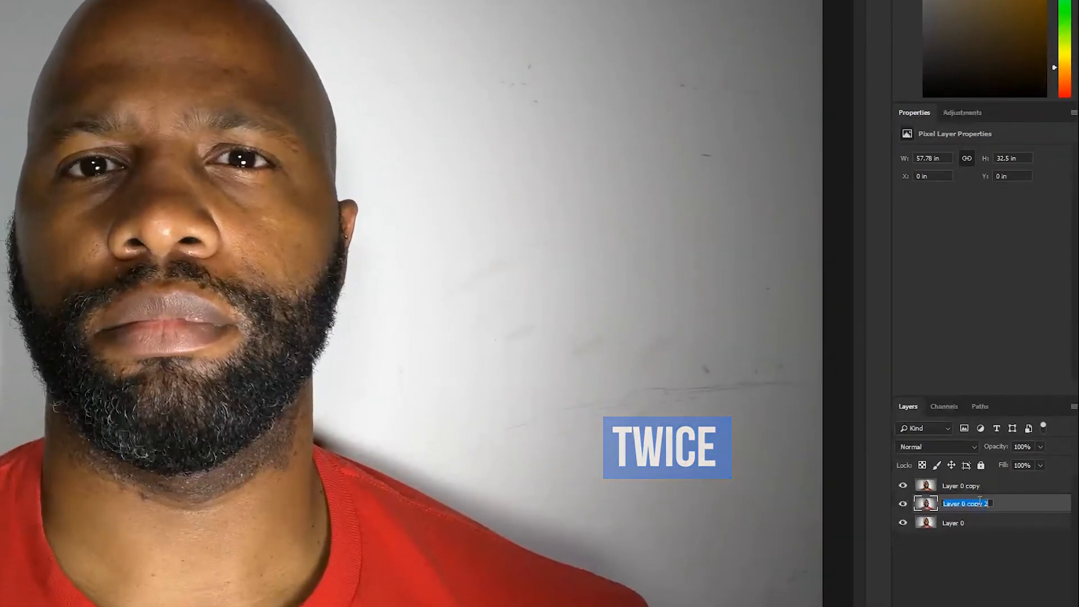
type("blur")
key("Return")
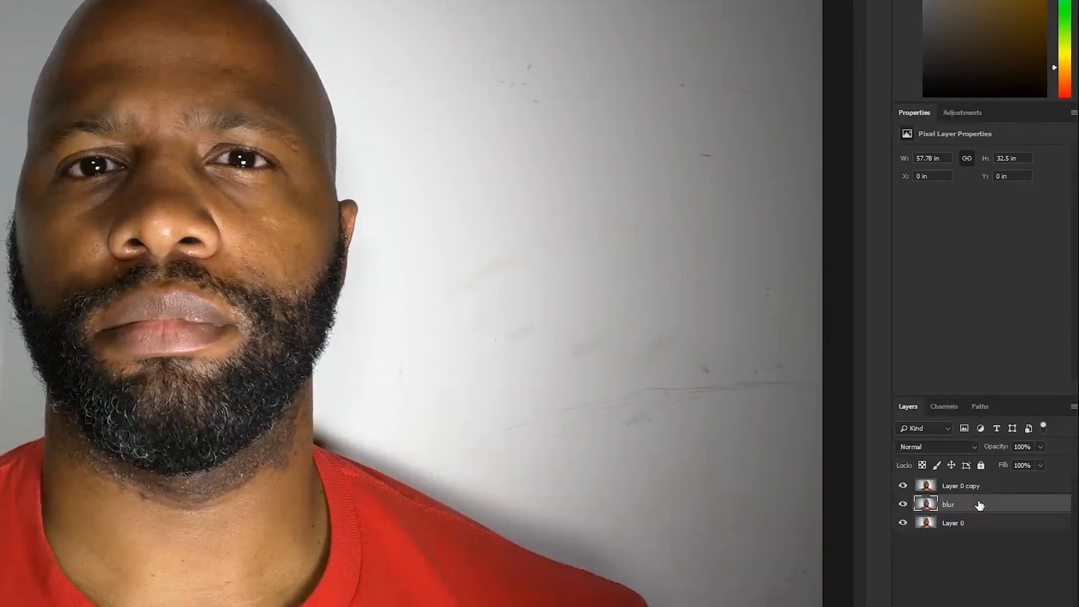
double_click(977, 489)
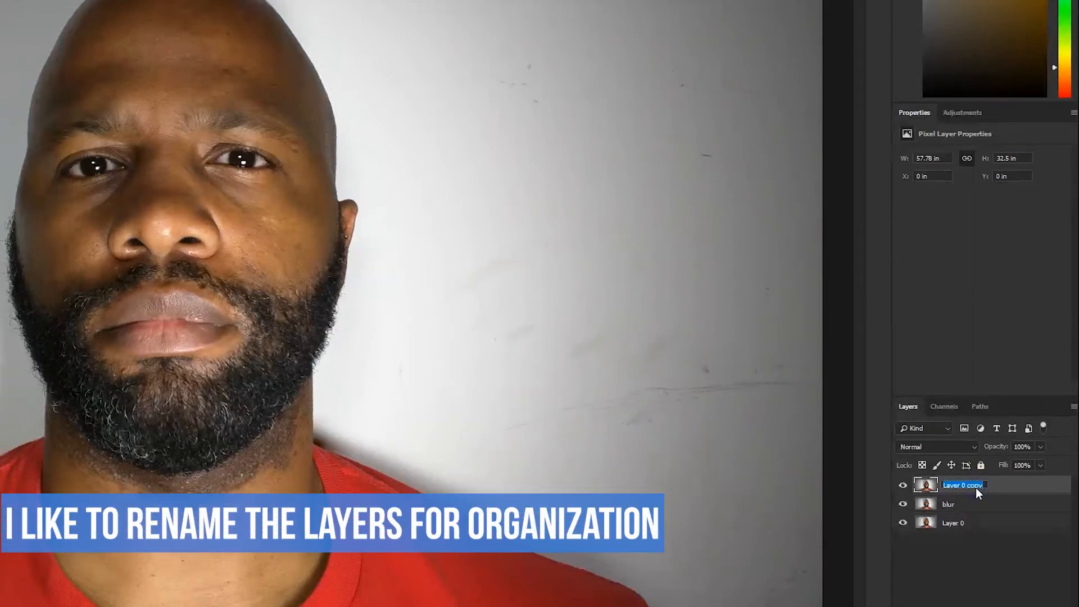
type("s")
key("Return")
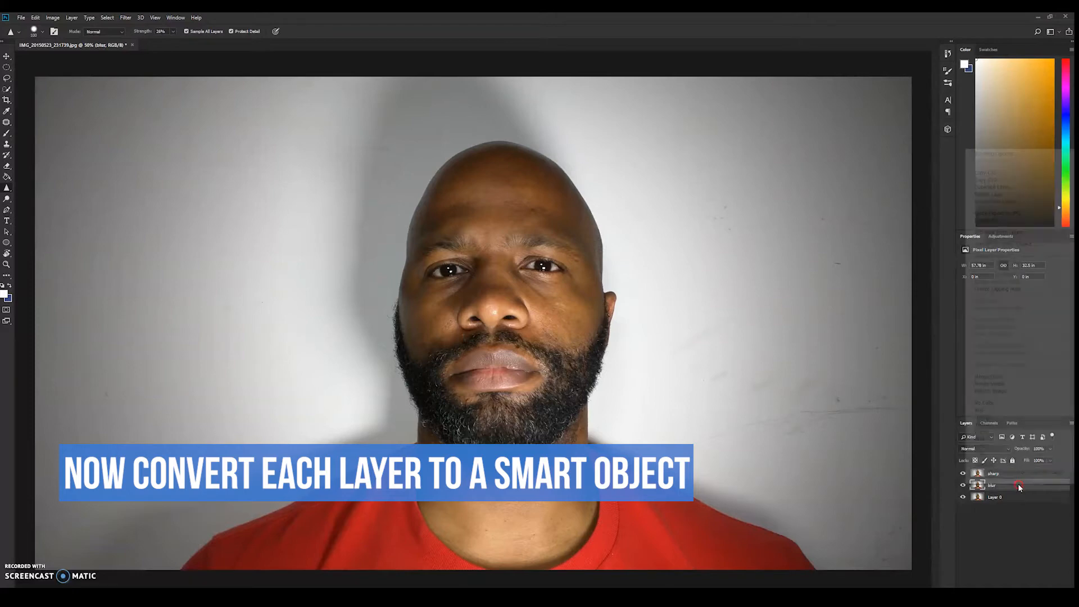
- Convert the blur layer and the sharp layer each to a smart object
right_click(1020, 485)
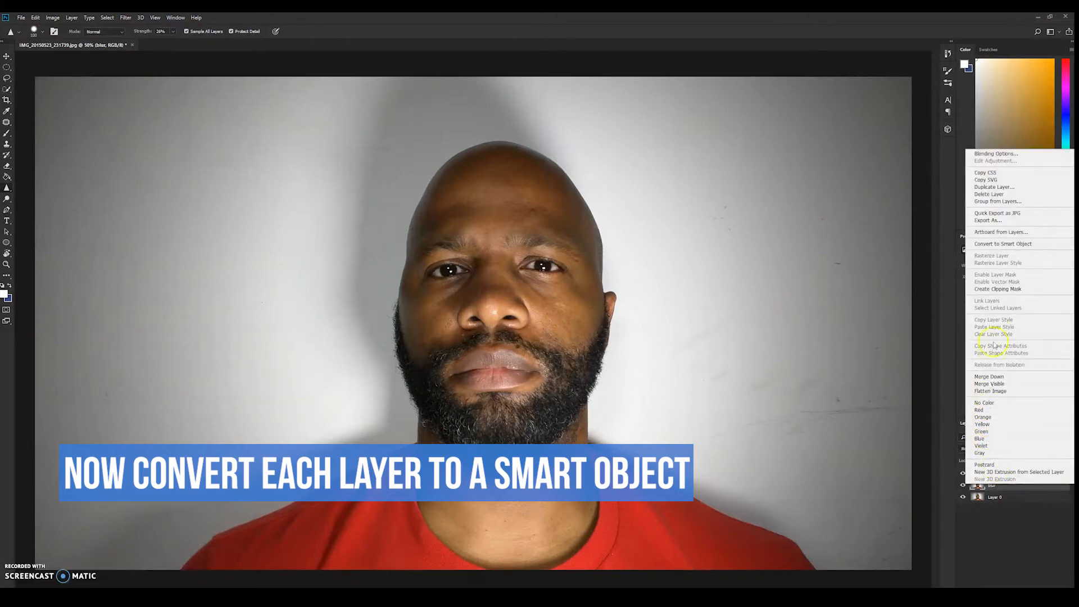
left_click(1013, 245)
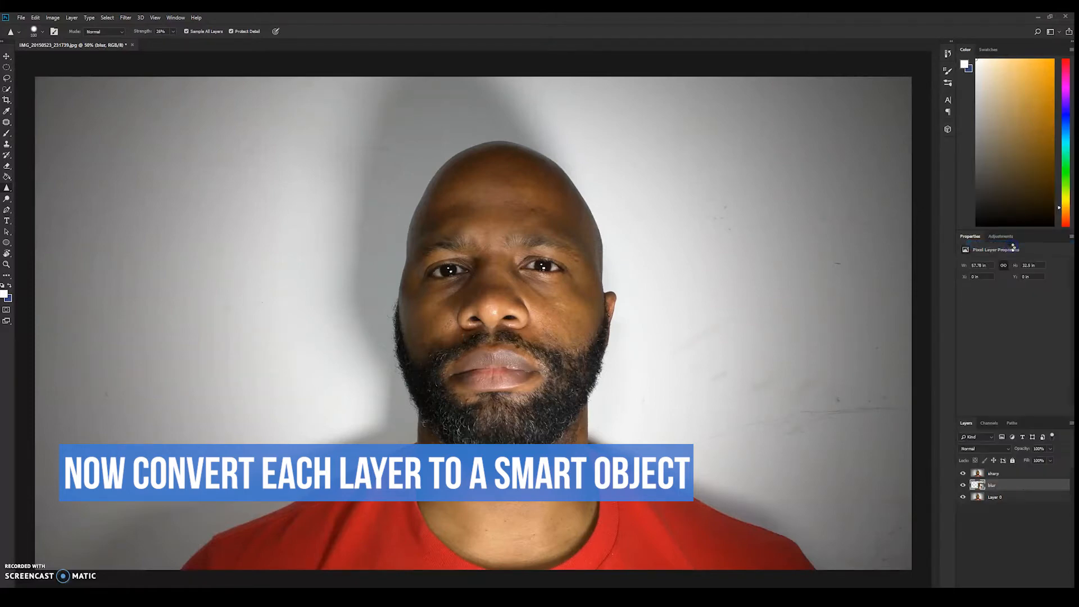
left_click(995, 475)
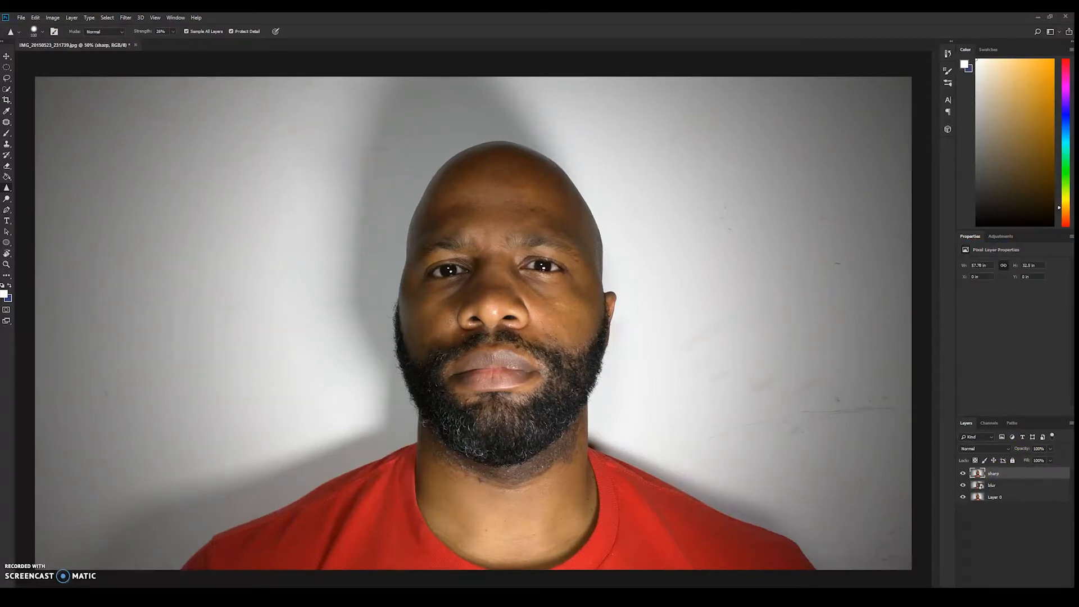
left_click(73, 18)
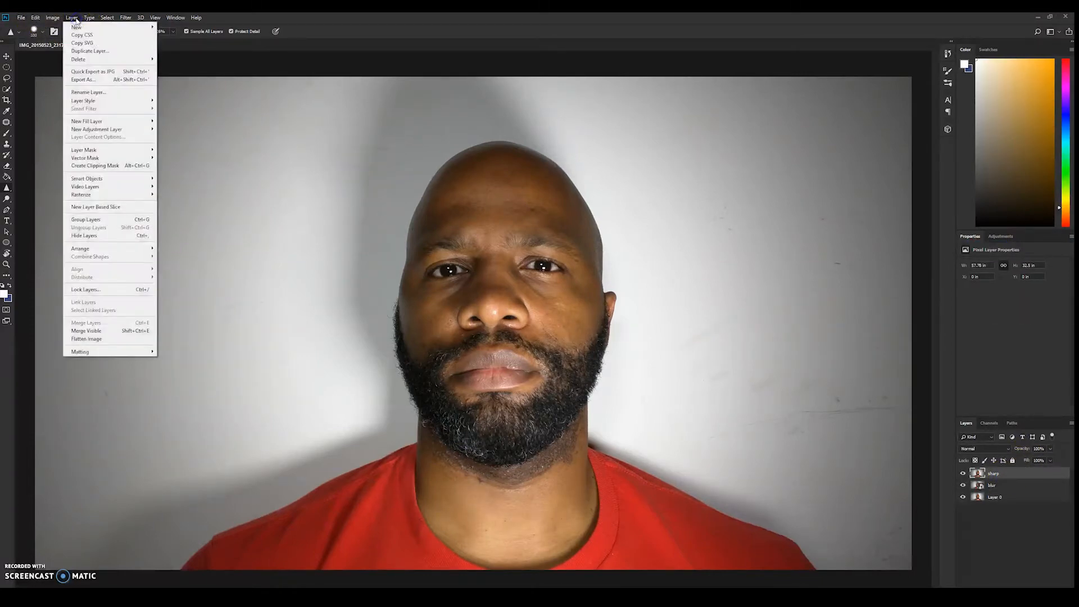
left_click(121, 180)
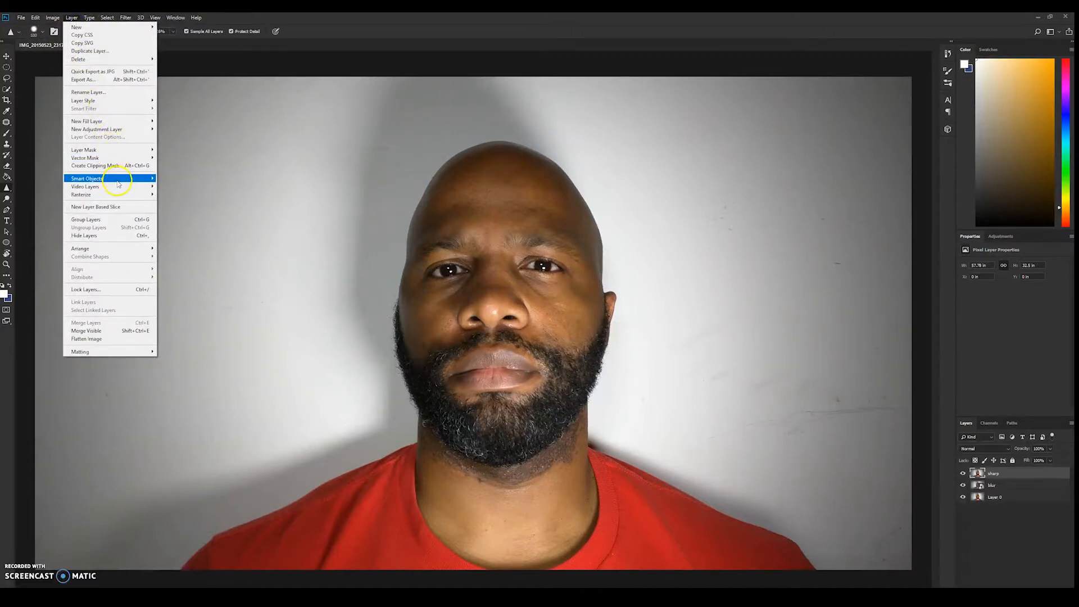
left_click(186, 178)
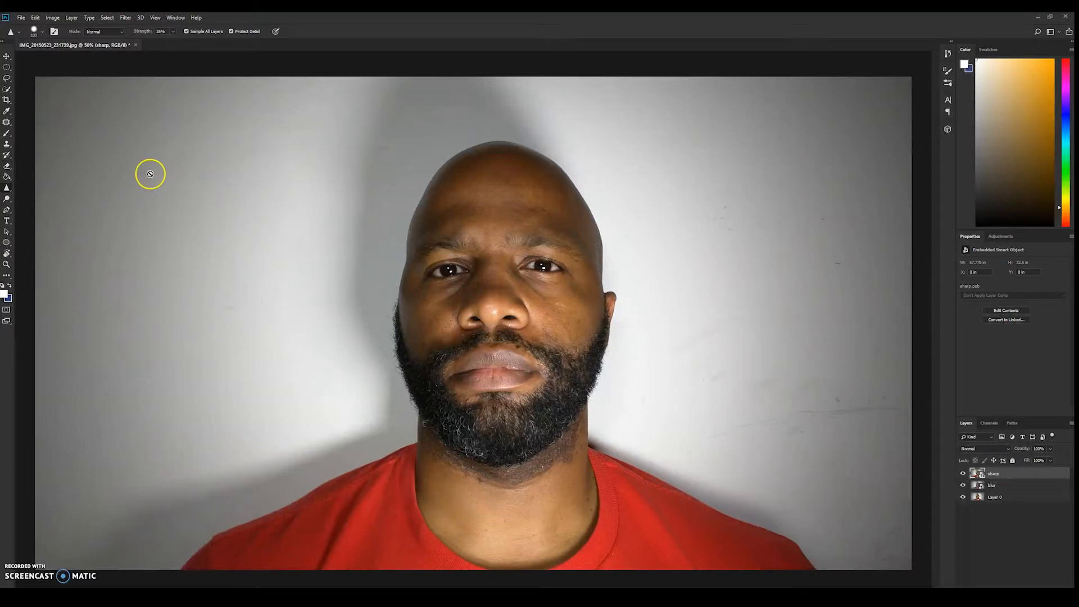
- Apply a Gaussian Blur filter with a radius of 10 pixels to the blur layer
left_click(986, 488)
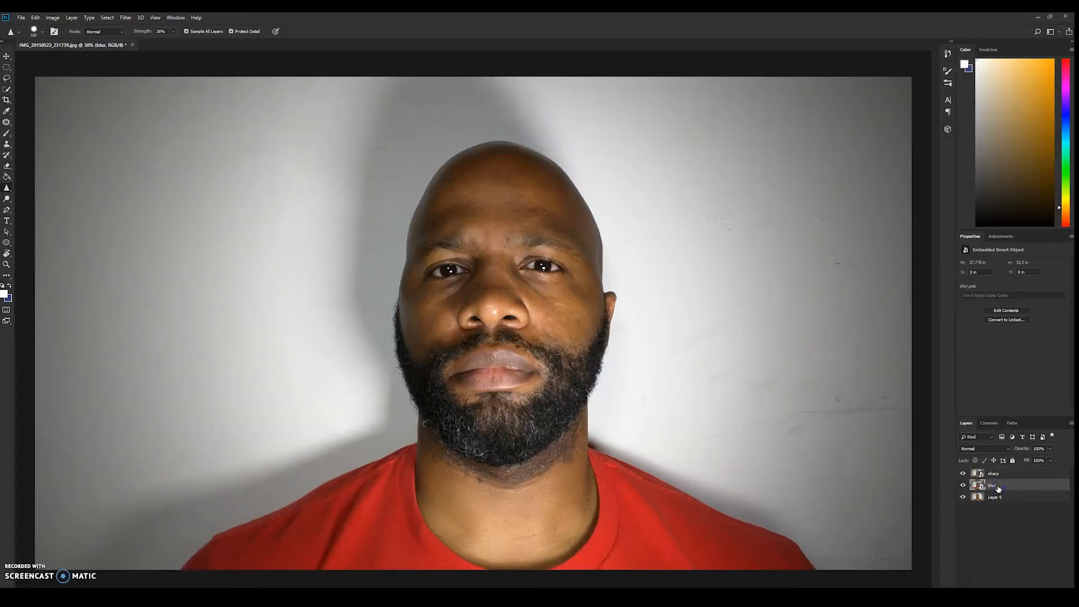
left_click_drag(999, 490, 260, 278)
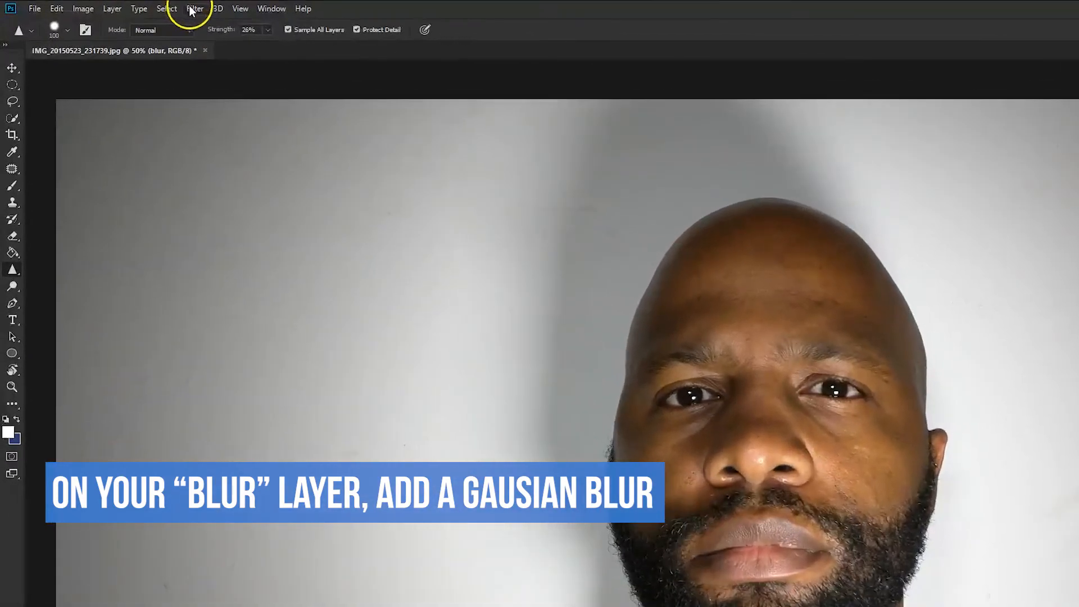
left_click(125, 17)
mouse_move(212, 157)
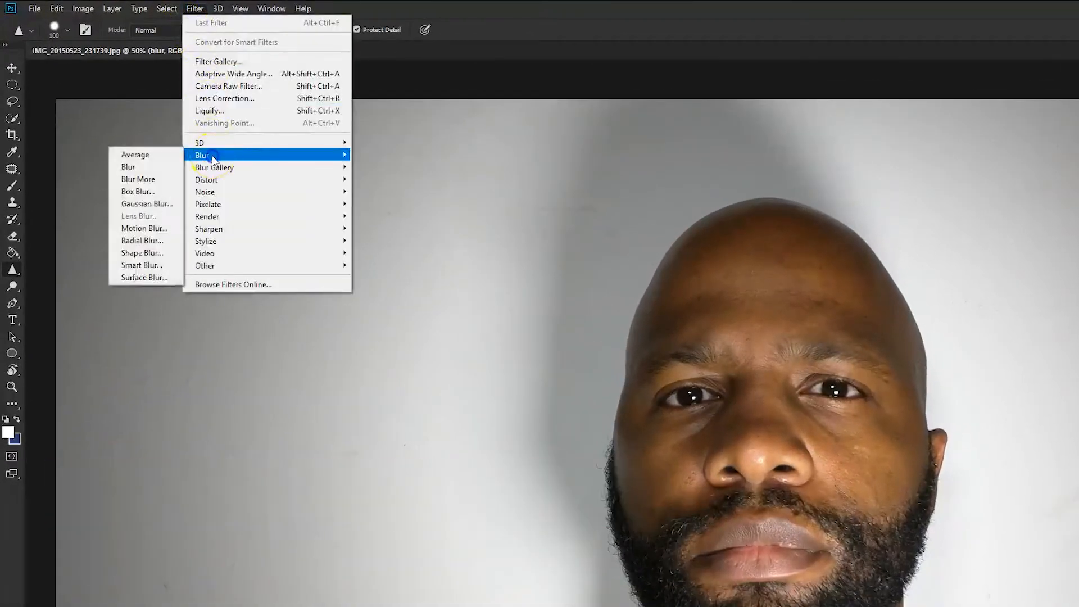
left_click(143, 204)
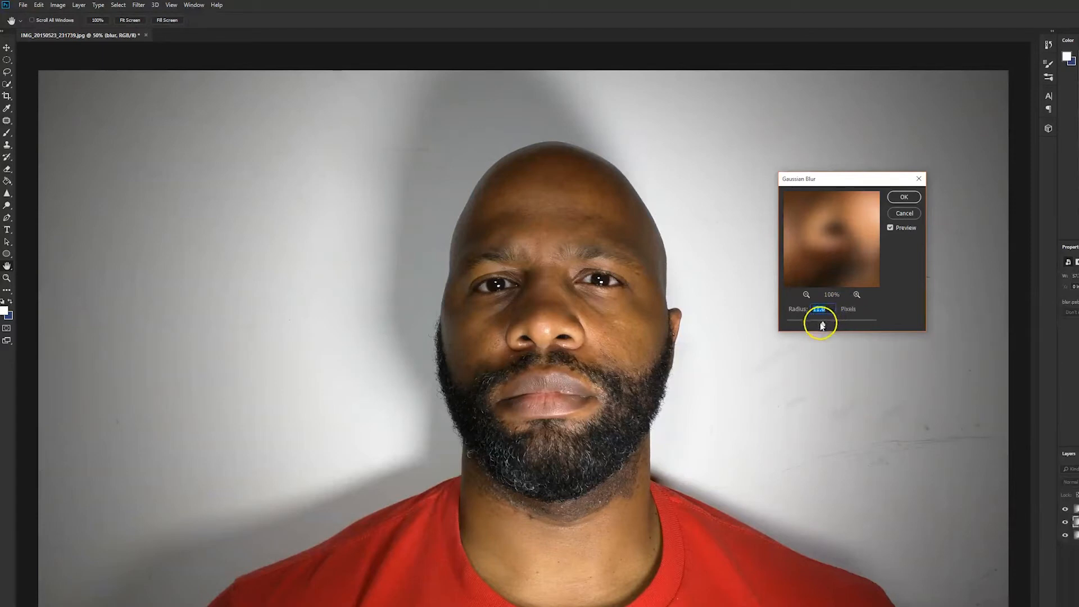
left_click_drag(822, 325, 787, 331)
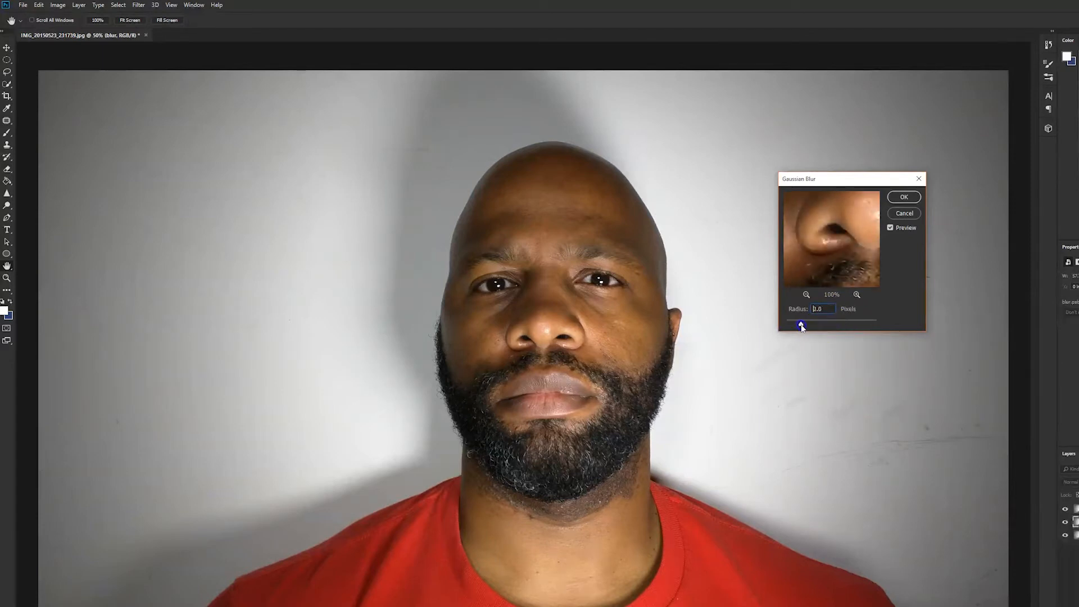
left_click_drag(808, 326, 823, 327)
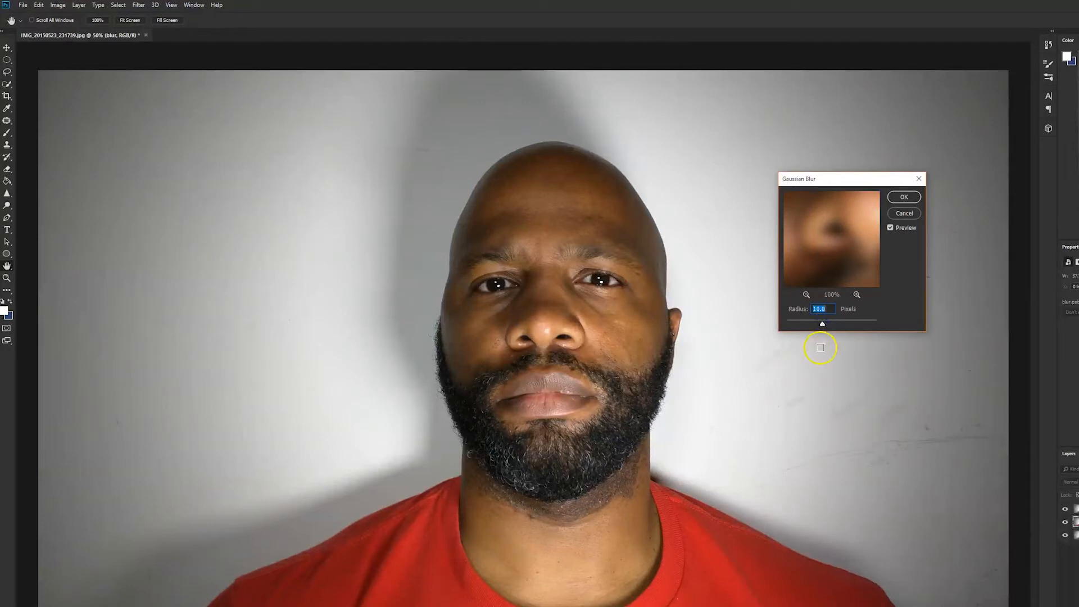
left_click(909, 197)
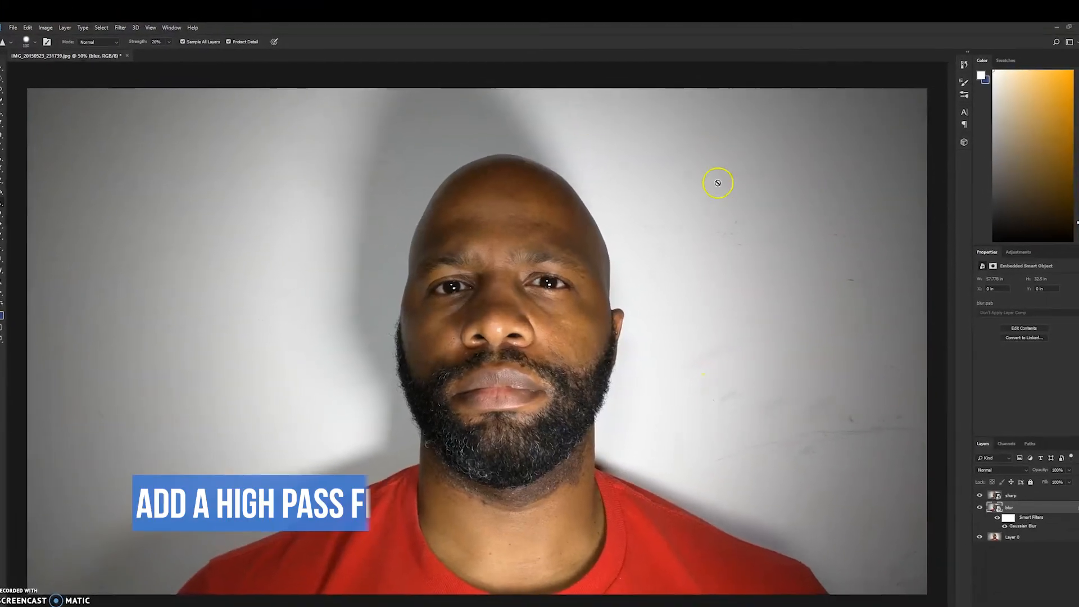
- Apply a High Pass filter with a 3.5-pixel radius to the sharp layer and set its blend mode to Linear Light
left_click(1025, 494)
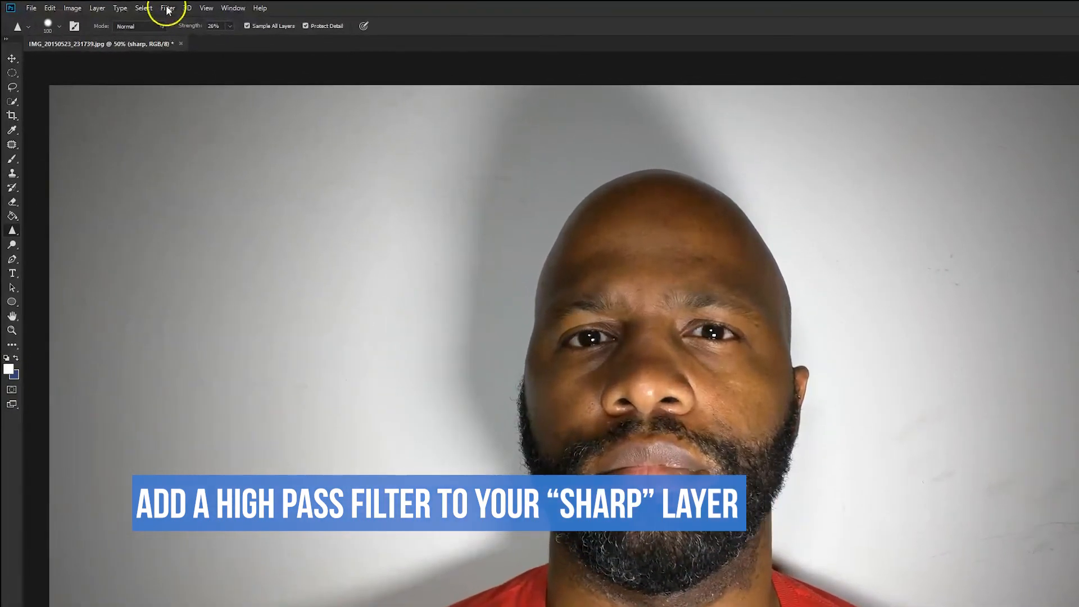
left_click(117, 32)
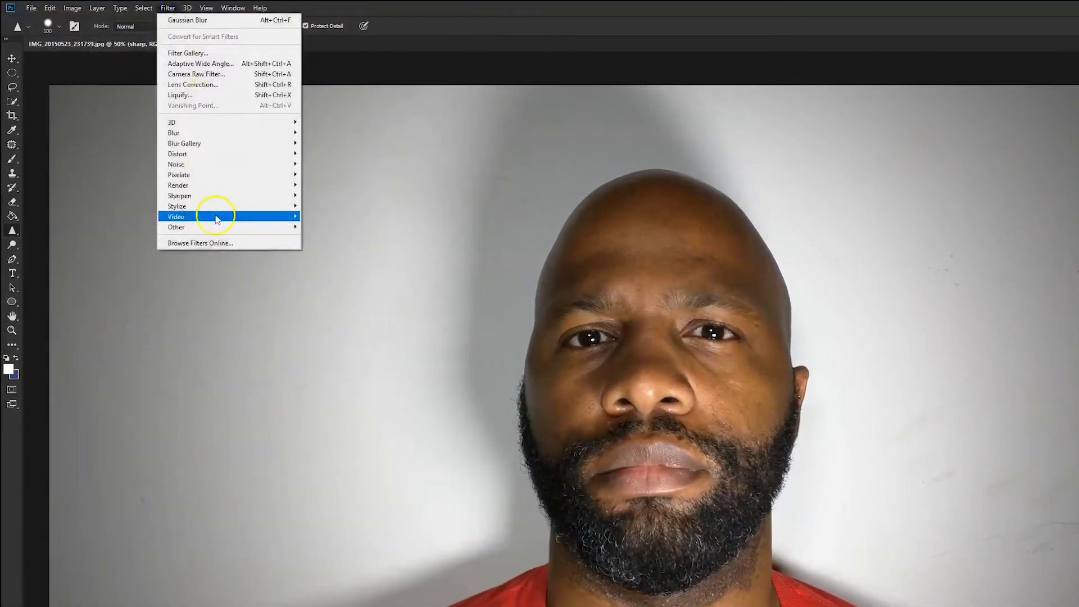
mouse_move(220, 229)
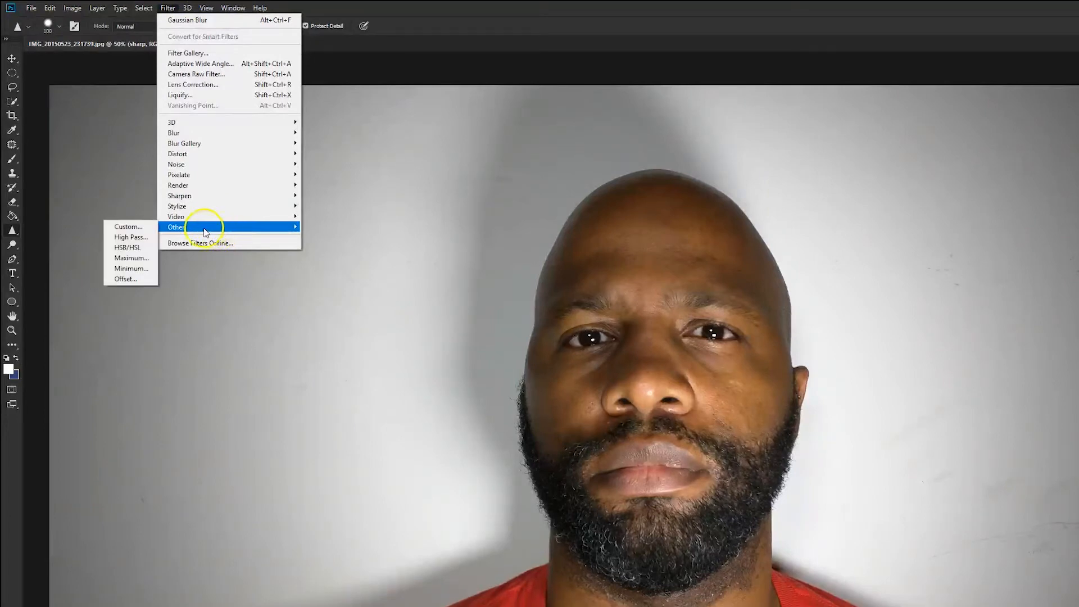
left_click(132, 237)
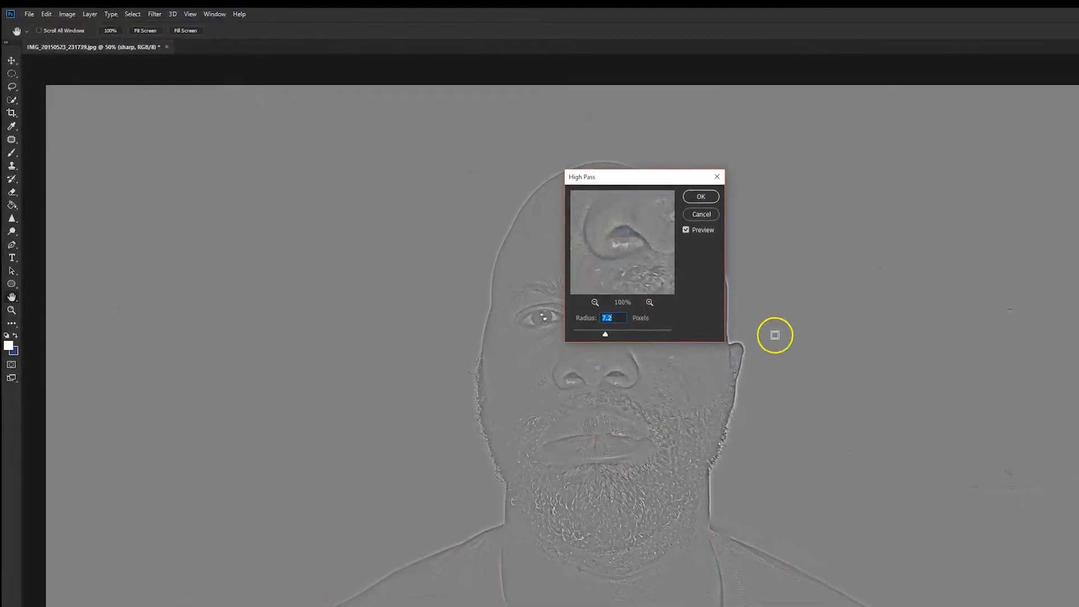
left_click_drag(569, 174, 848, 140)
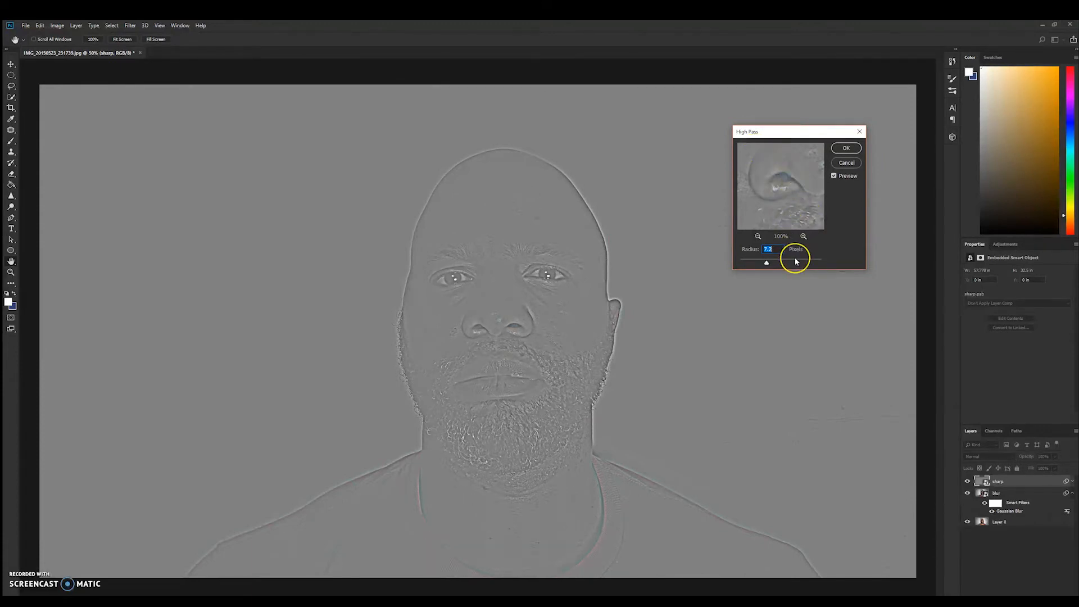
left_click(766, 263)
left_click_drag(766, 264, 757, 263)
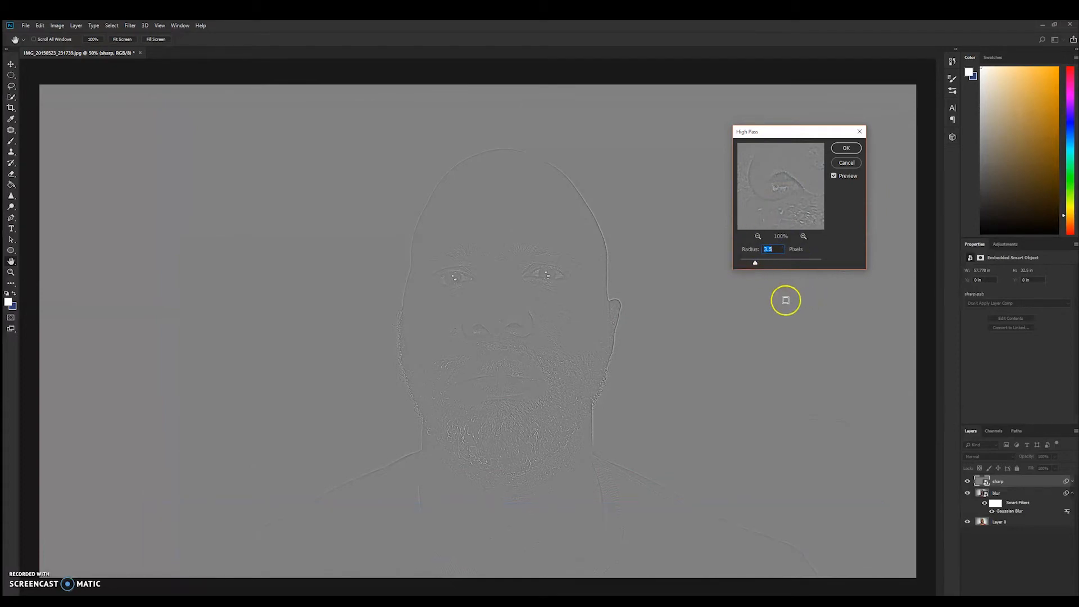
left_click(846, 148)
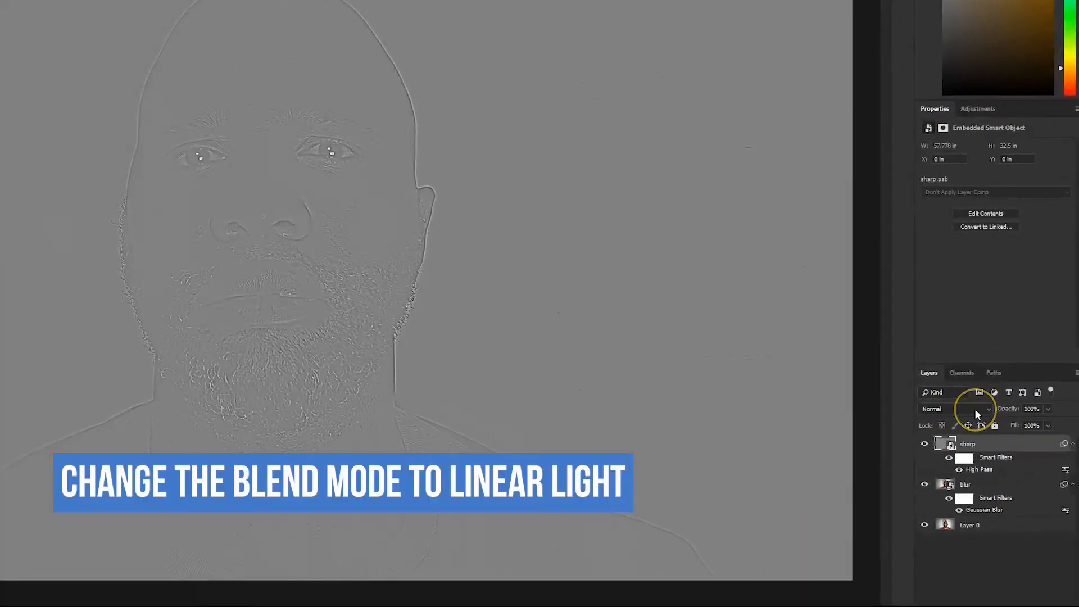
left_click(975, 410)
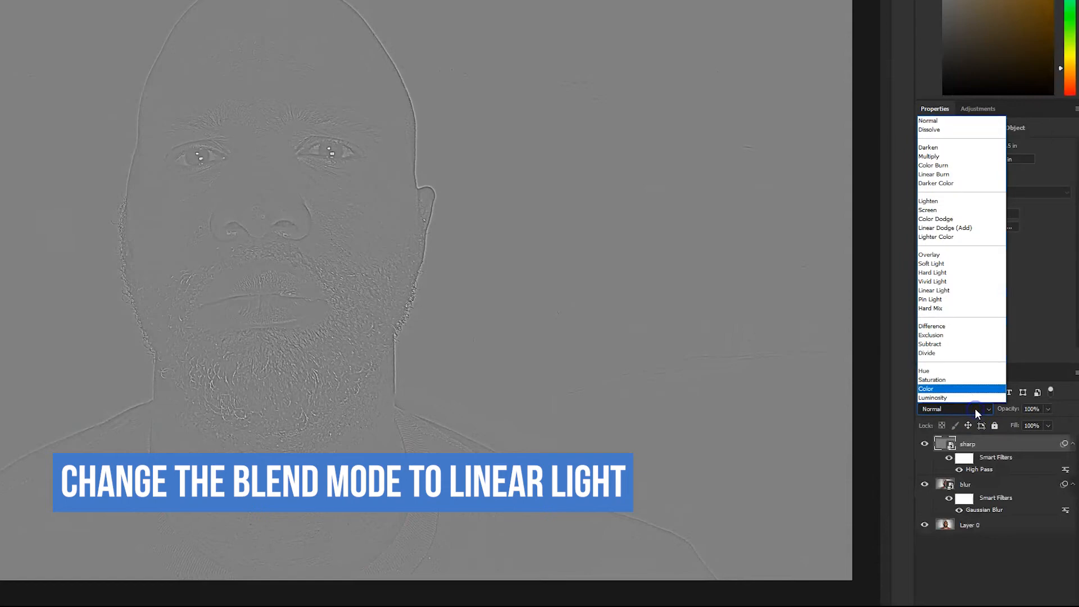
left_click(954, 290)
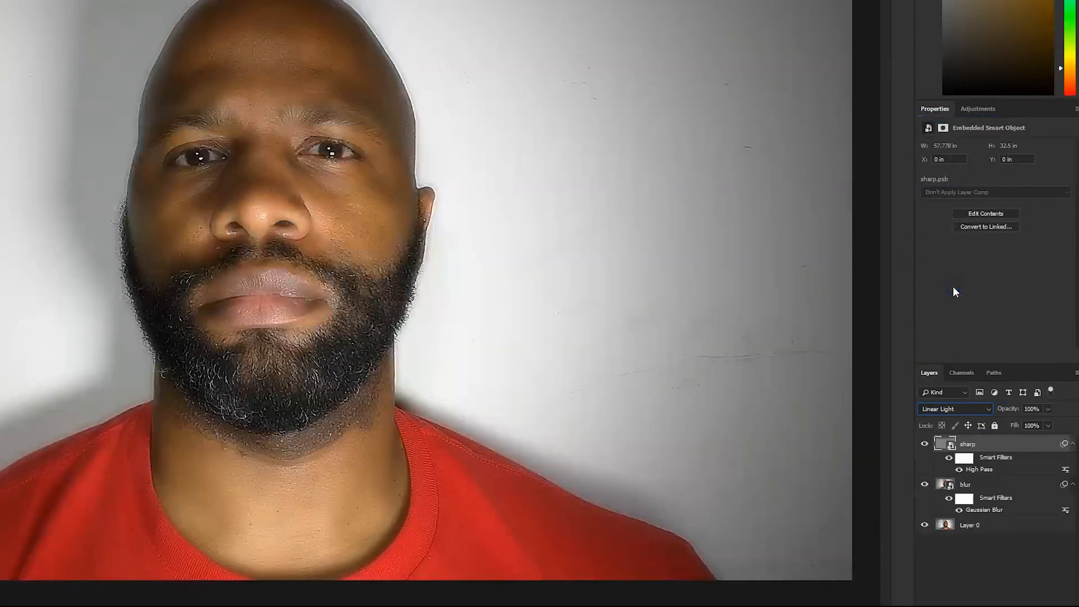
- Change the High Pass filter's radius on the sharp layer to 7.0 pixels
double_click(989, 473)
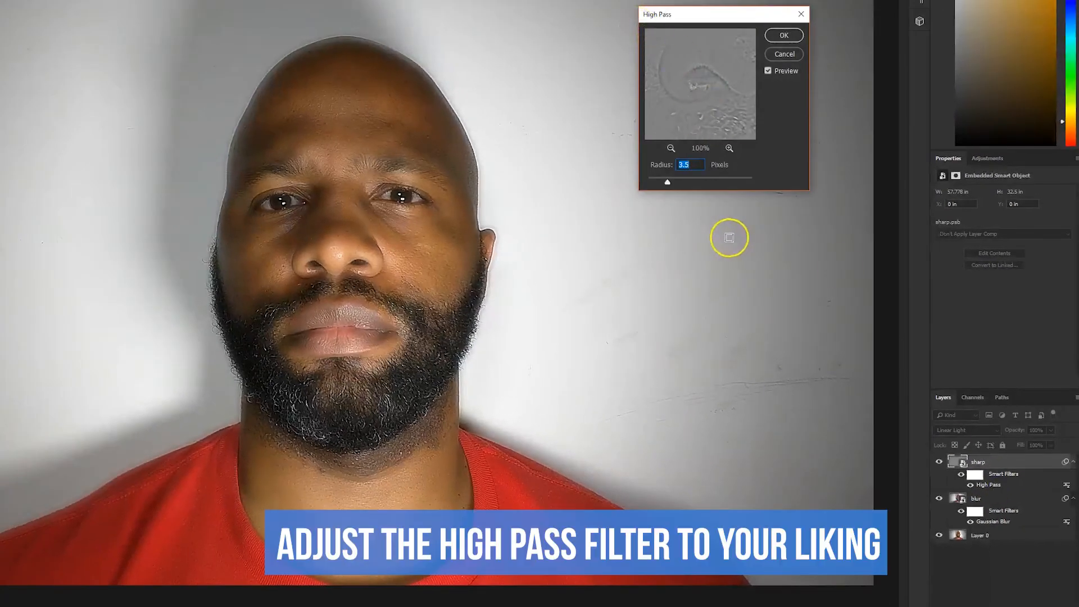
left_click_drag(667, 185, 679, 184)
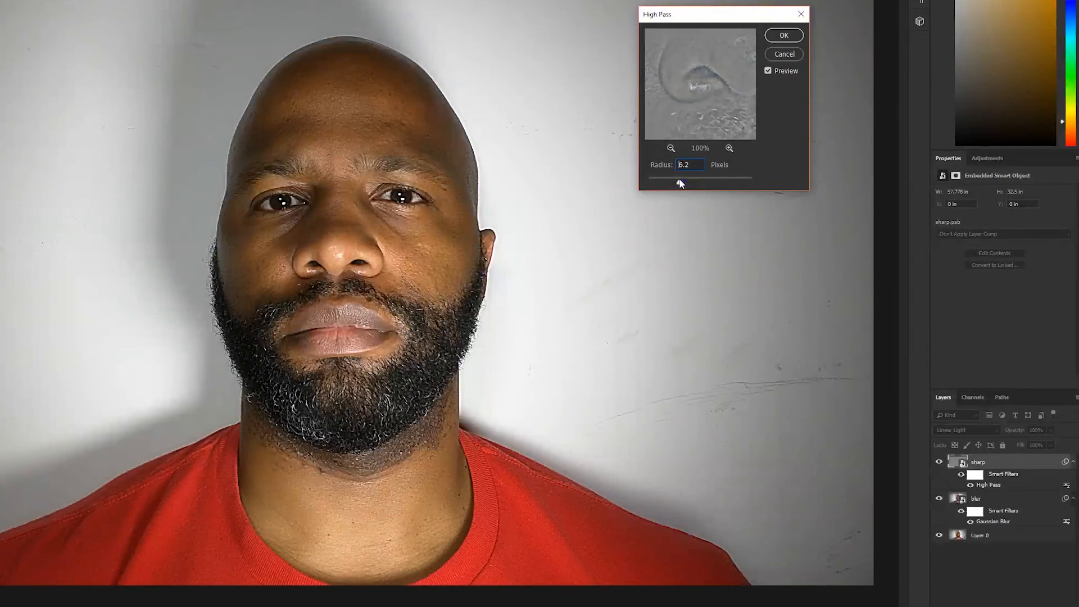
left_click_drag(683, 183, 707, 184)
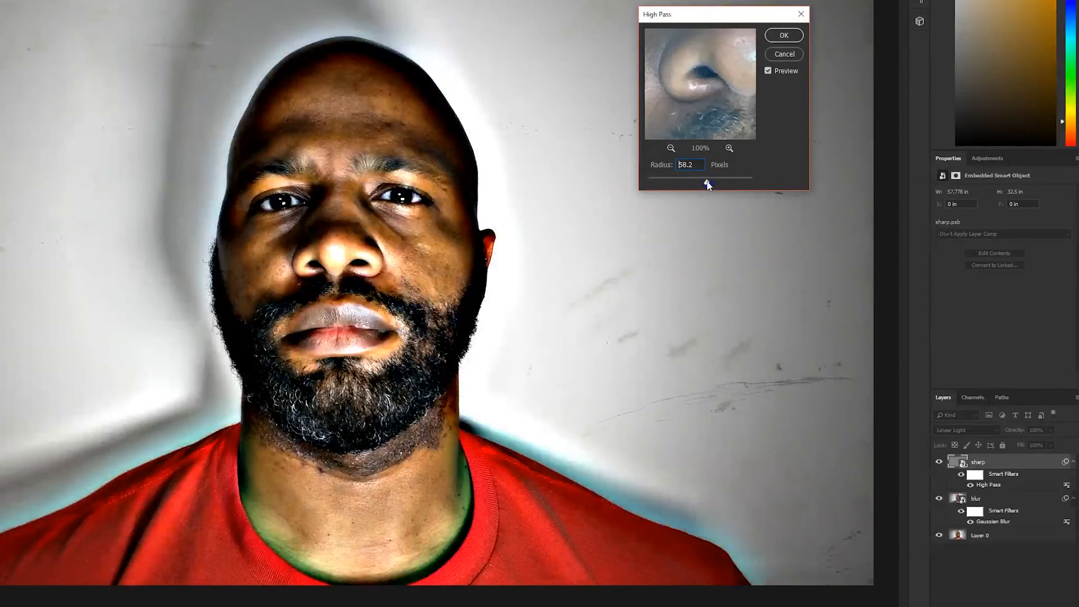
left_click_drag(708, 183, 683, 184)
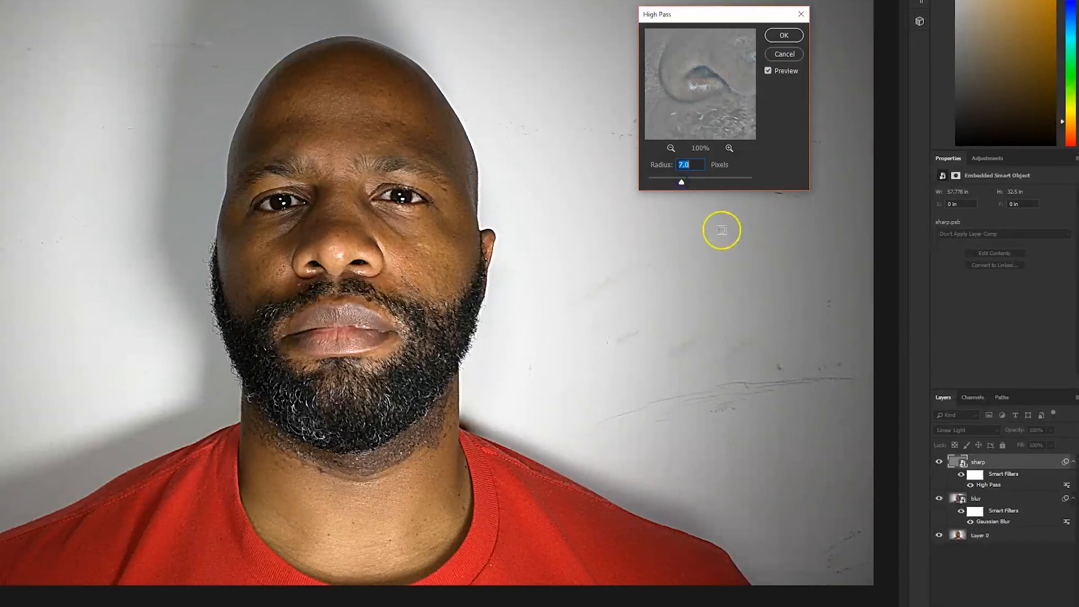
left_click(790, 34)
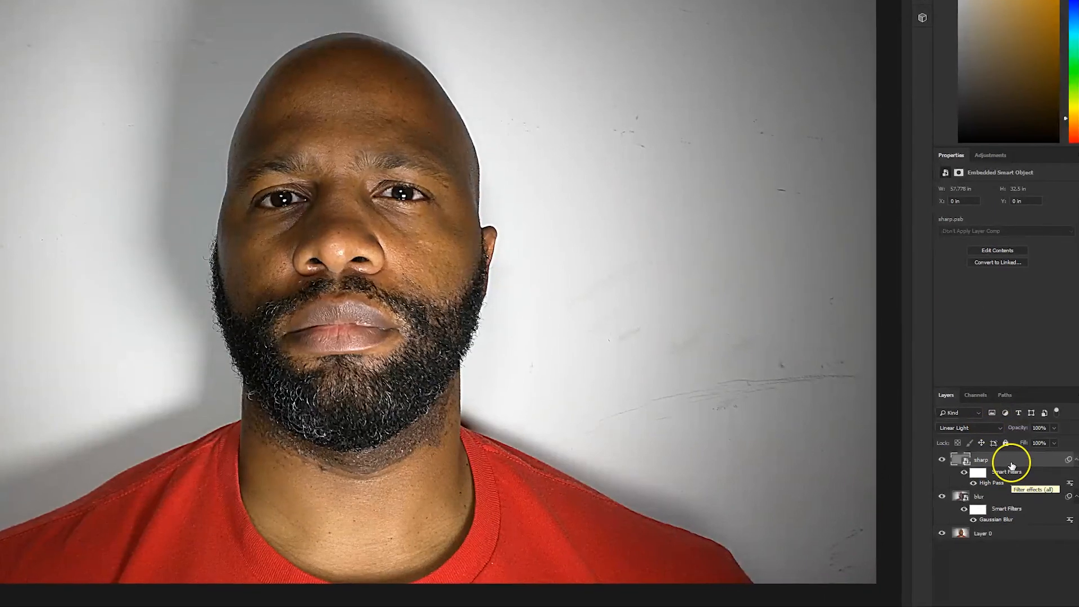
- Combine the sharp and blur layers into a new layer group above Layer 0
left_click(1010, 466)
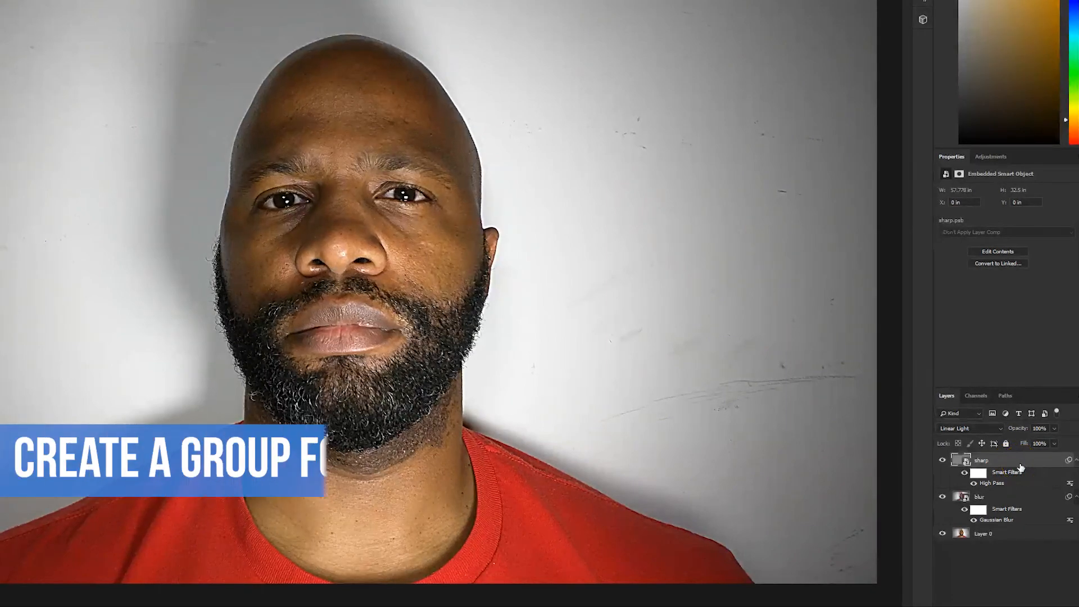
left_click(1016, 499, "shift")
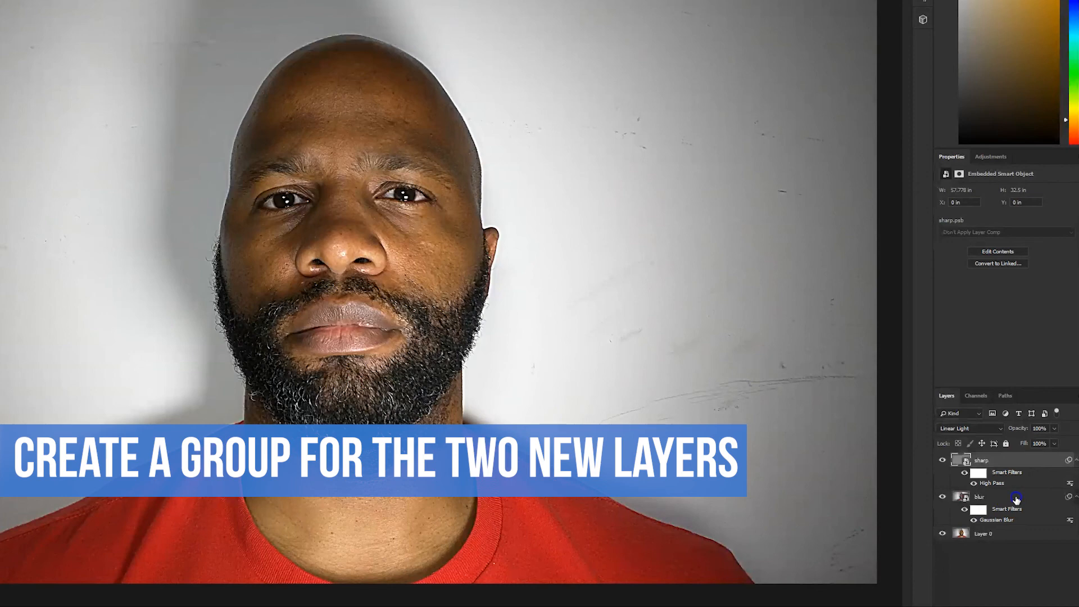
left_click_drag(1016, 499, 1043, 606)
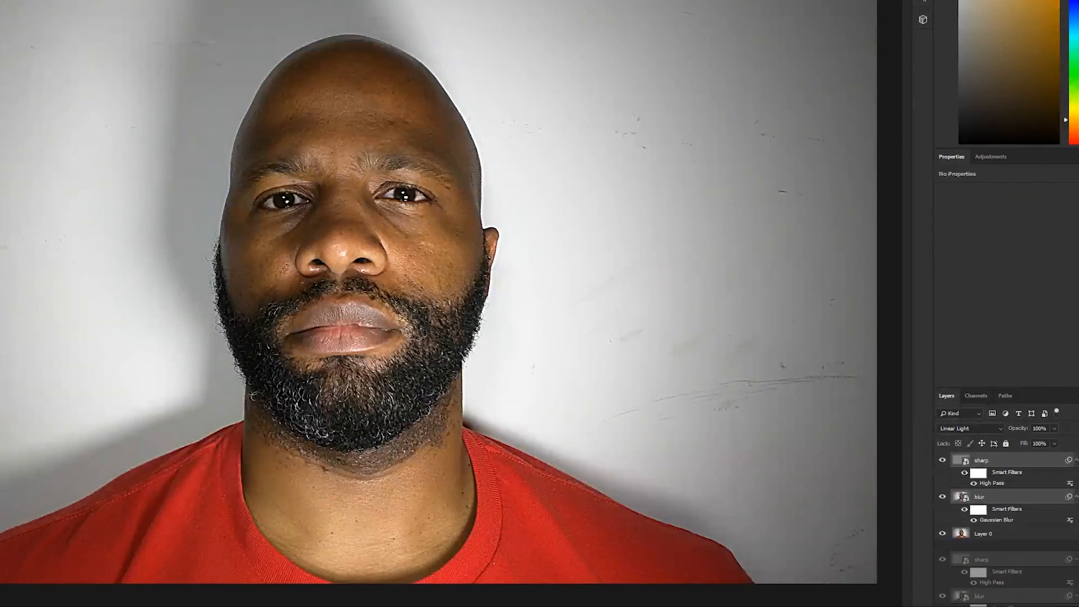
left_click_drag(1042, 606, 1040, 606)
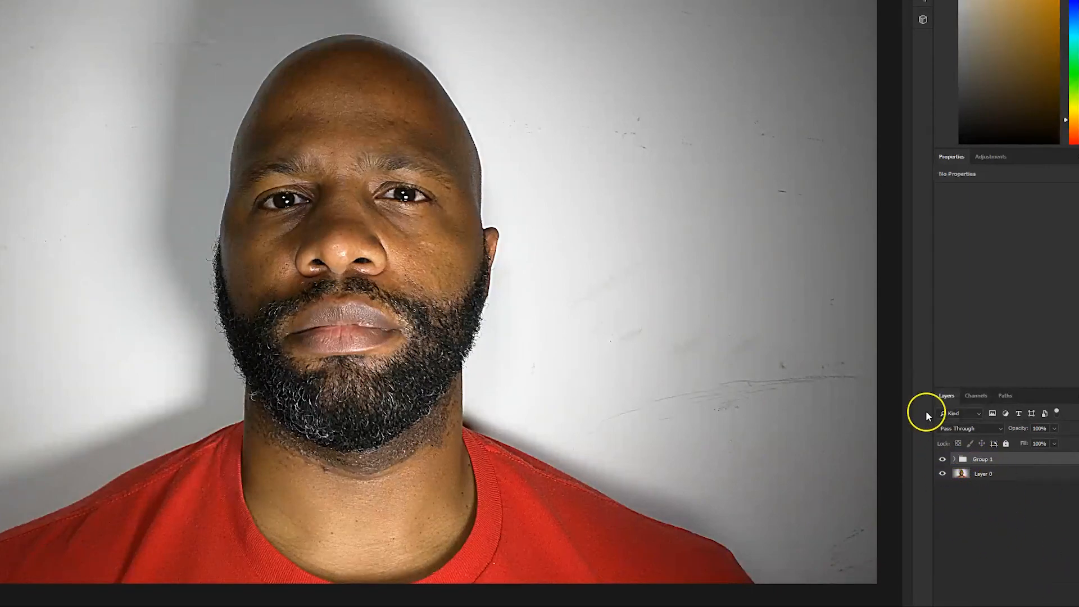
- Hide and show the group holding the sharp and blur layers to compare the portrait before and after
left_click(943, 459)
left_click(944, 461)
left_click(944, 461)
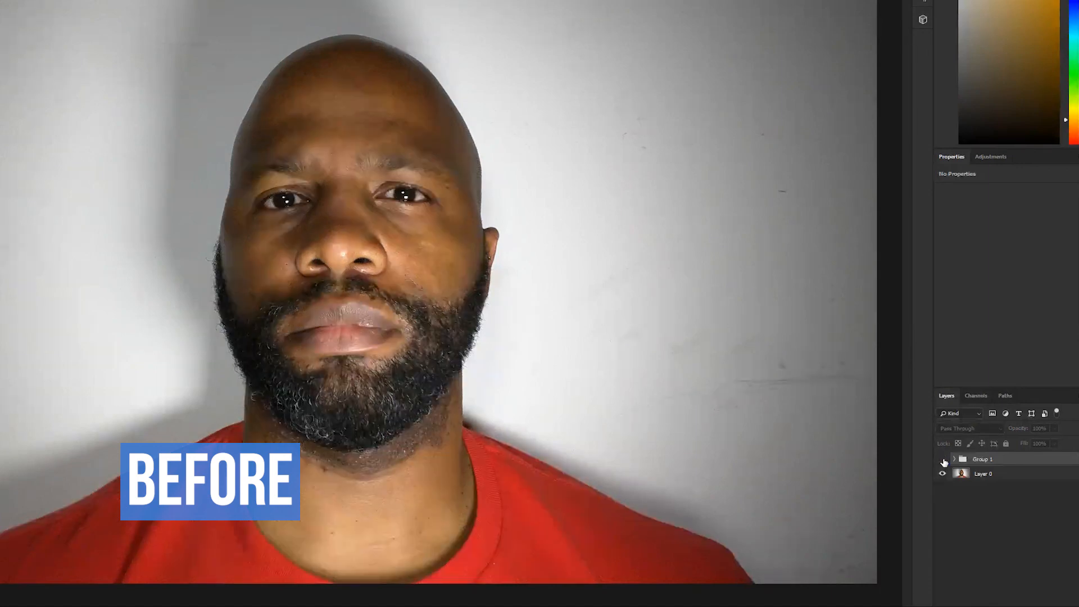
left_click(944, 461)
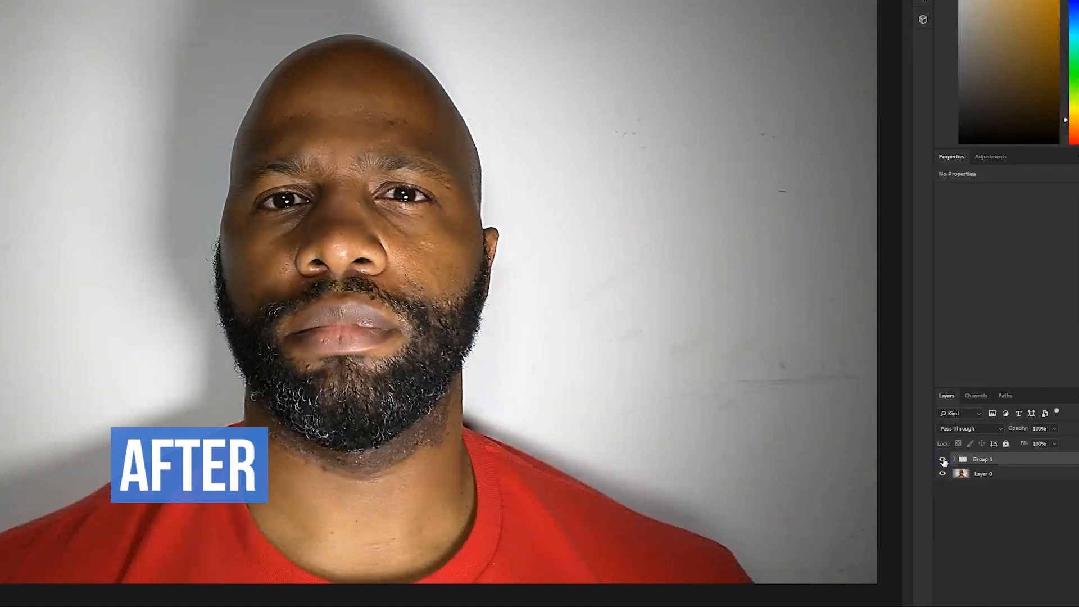